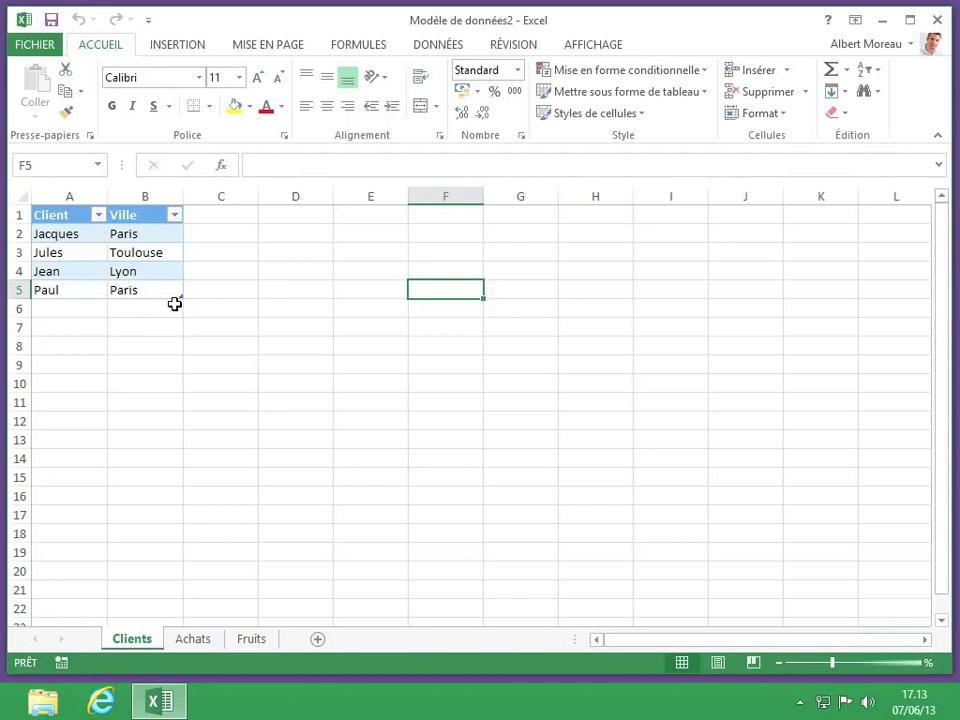
# Create a pivot table from the Achats table on a new worksheet, adding the data to the data model
pyautogui.click(254, 640)
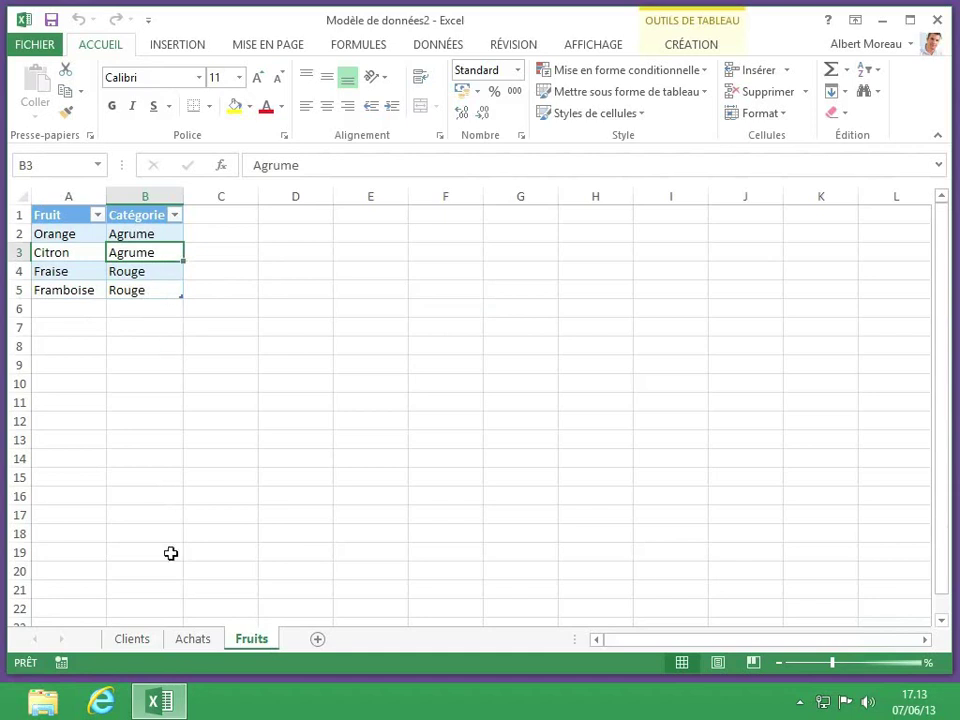
pyautogui.click(192, 639)
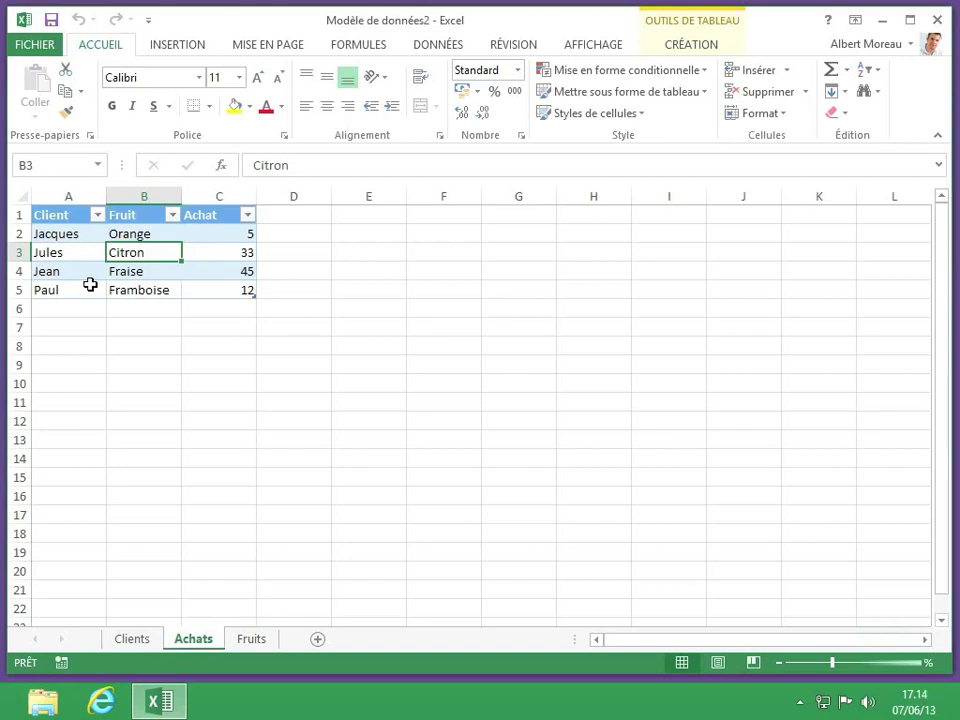
pyautogui.click(122, 265)
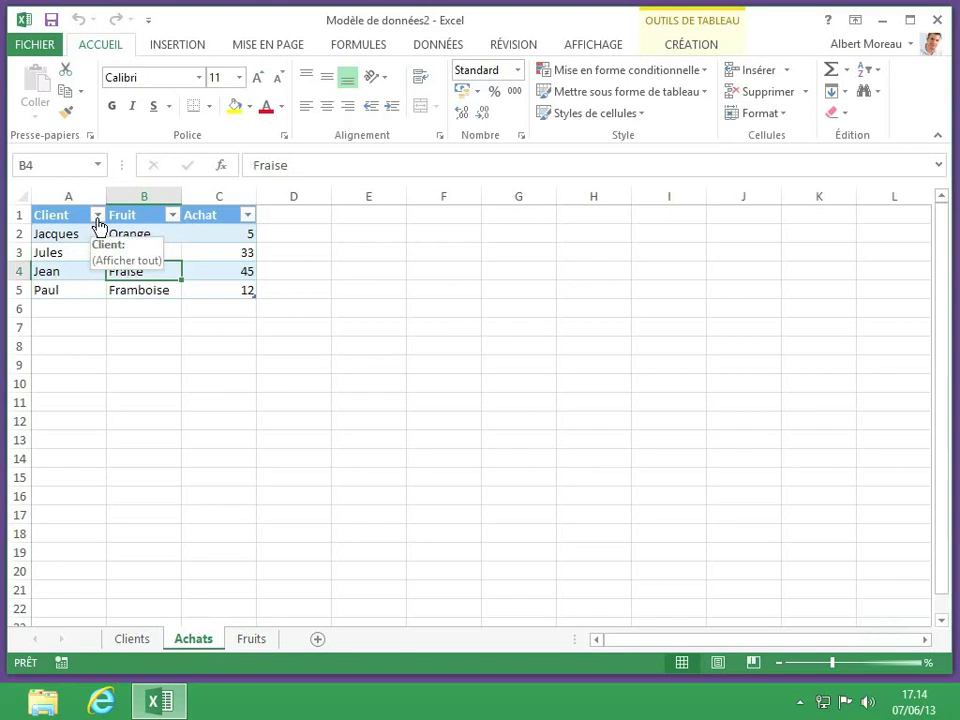
pyautogui.click(186, 48)
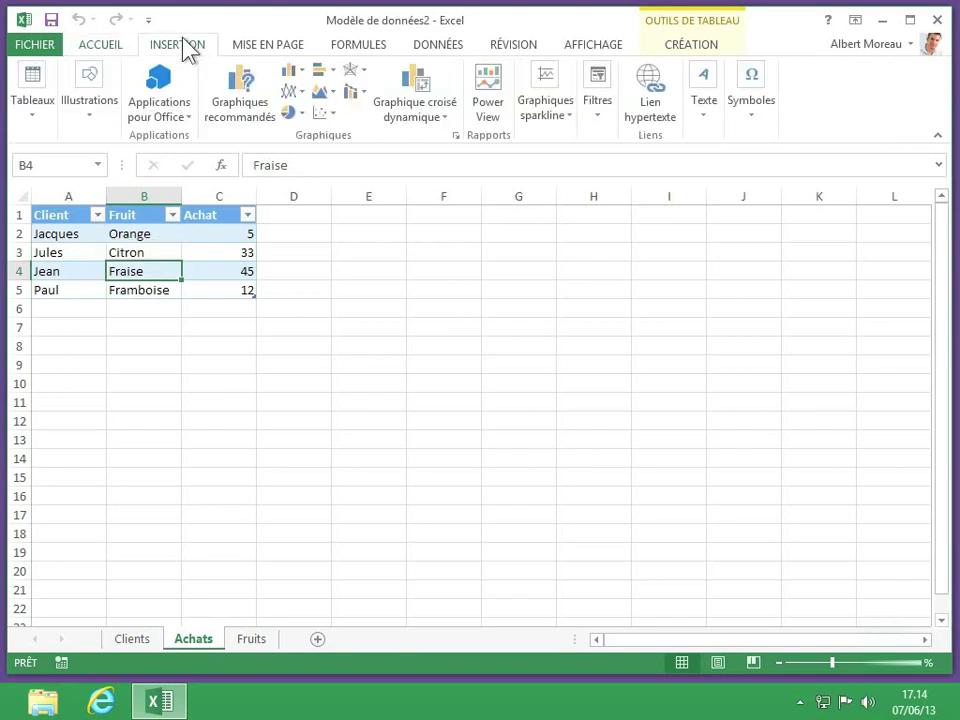
pyautogui.click(38, 108)
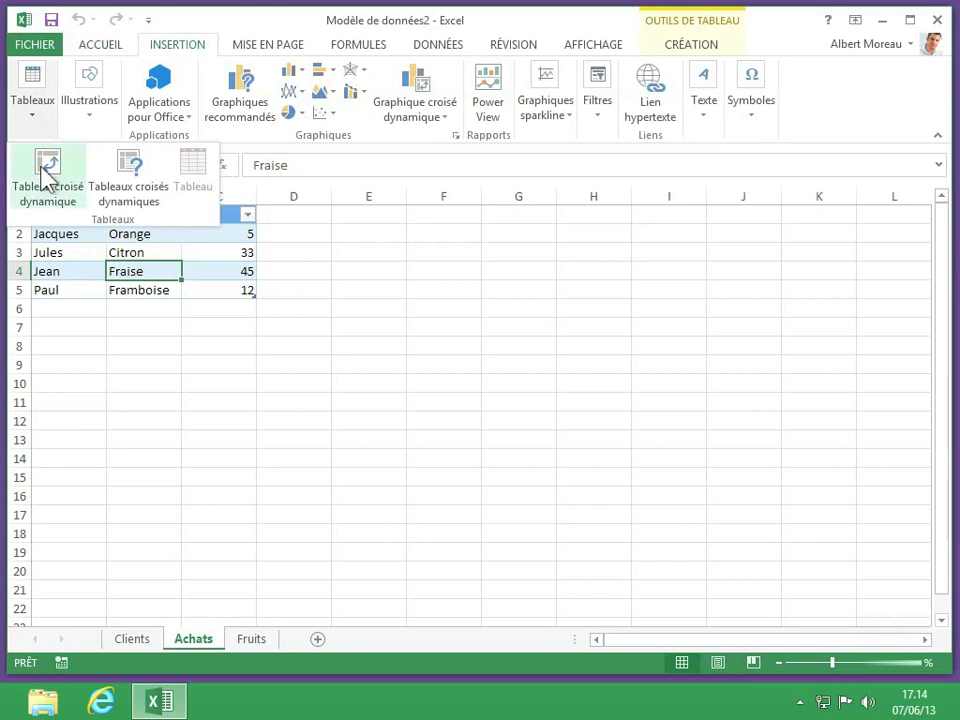
pyautogui.click(45, 178)
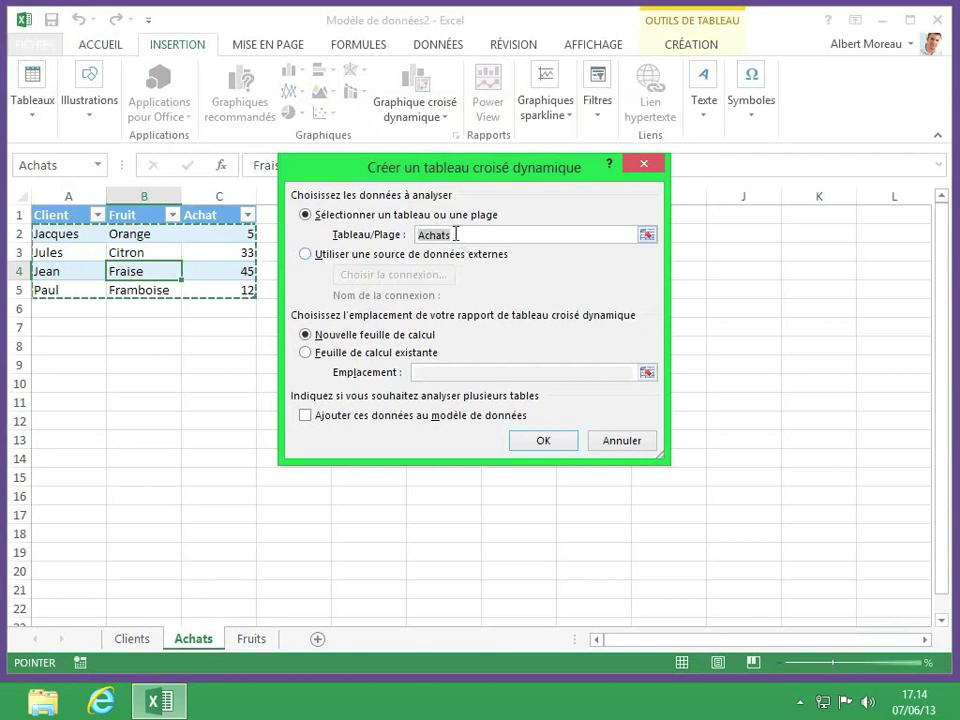
pyautogui.click(318, 422)
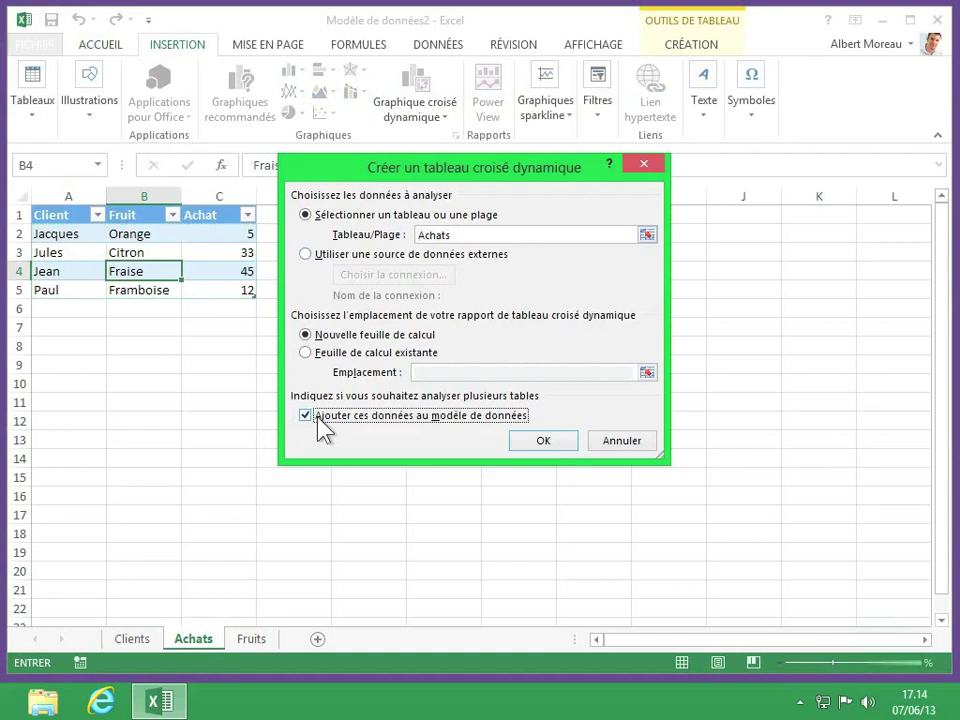
pyautogui.click(543, 442)
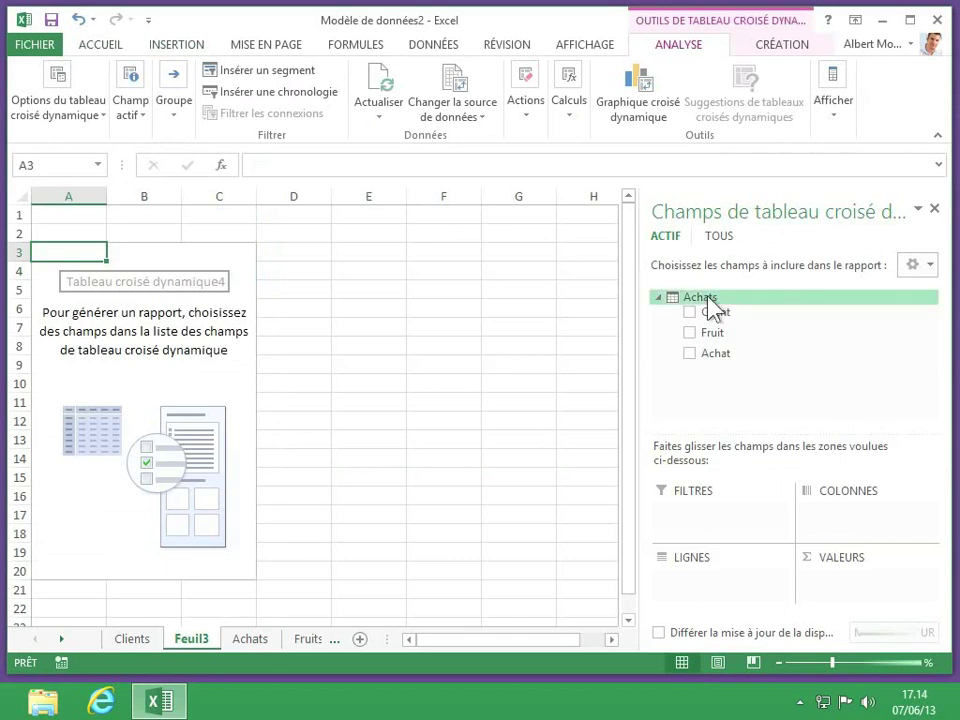
# From the full table list, place the Achats table's Achat field in the pivot values and the Clients table's Ville field in the columns
pyautogui.click(719, 240)
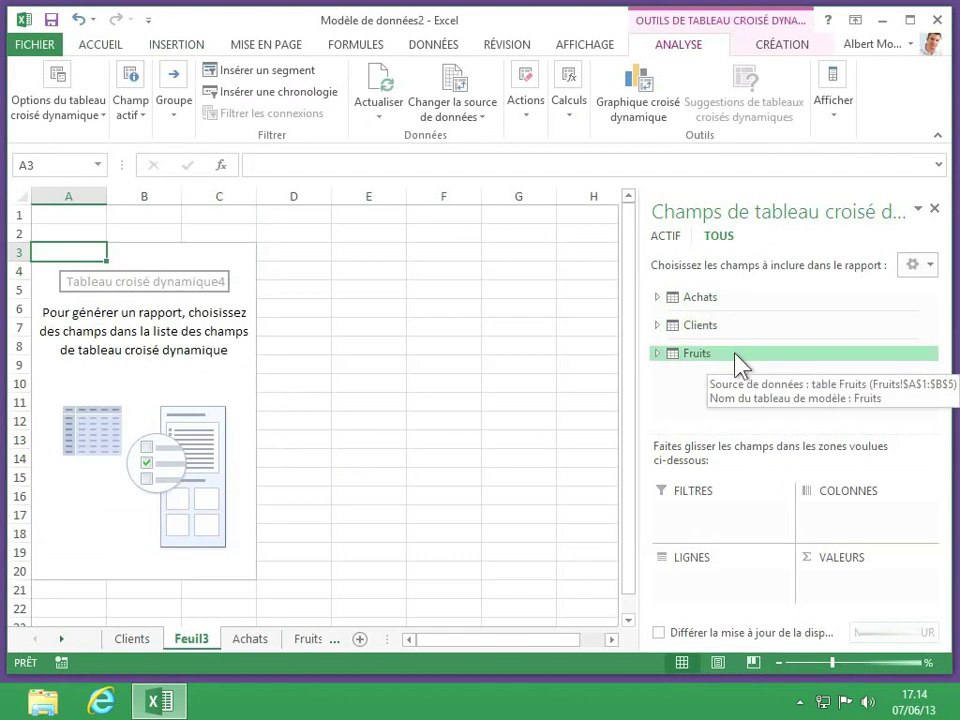
pyautogui.click(657, 298)
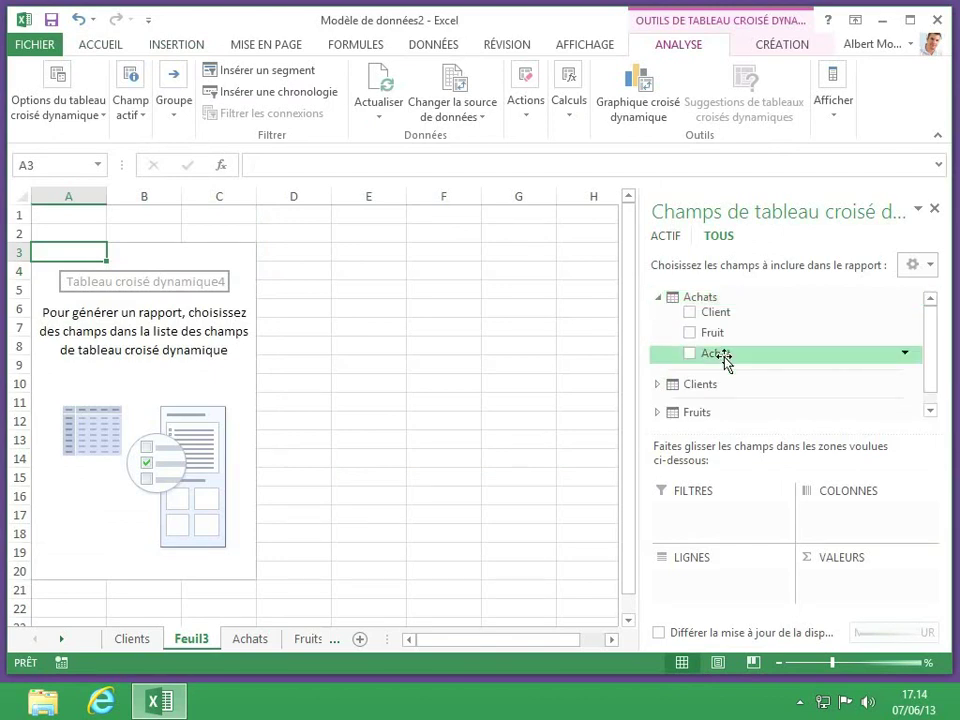
pyautogui.moveTo(722, 357); pyautogui.dragTo(838, 587)
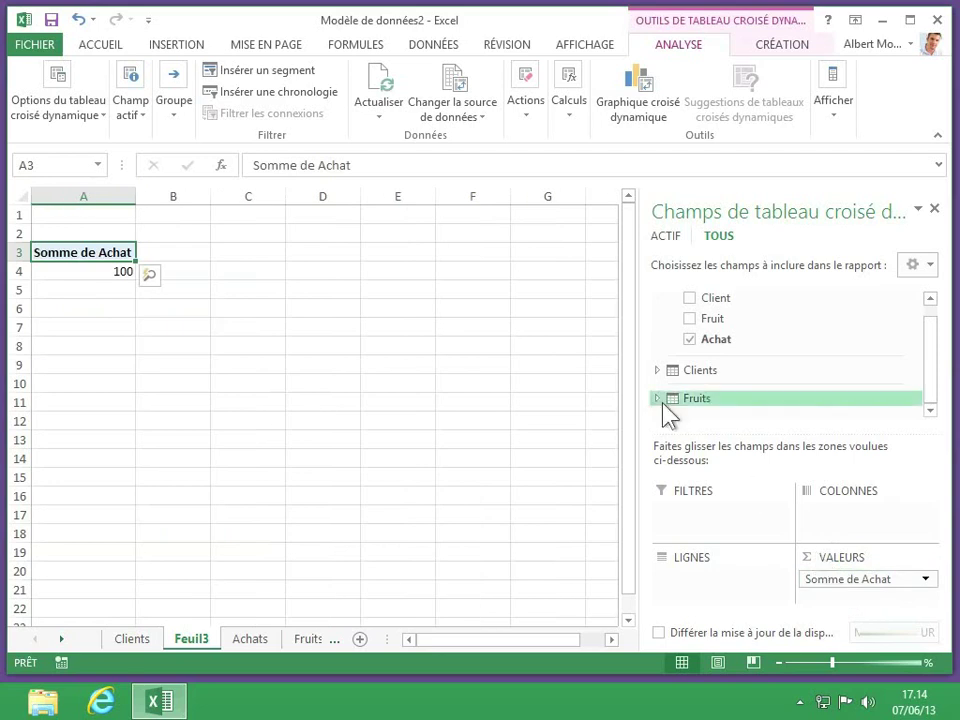
pyautogui.click(658, 370)
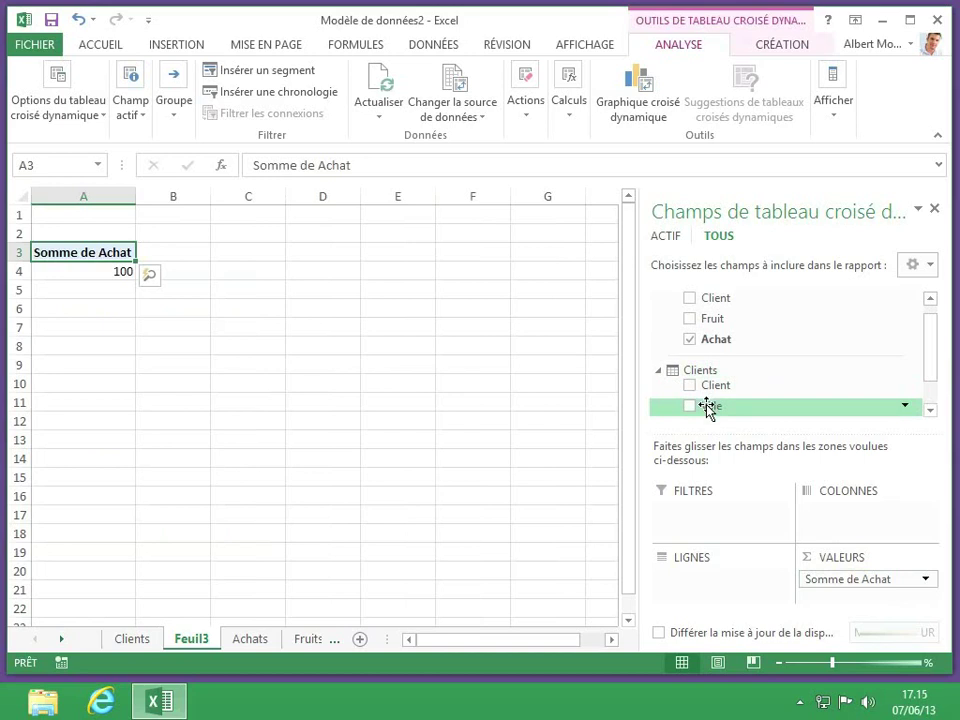
pyautogui.moveTo(707, 408); pyautogui.dragTo(850, 524)
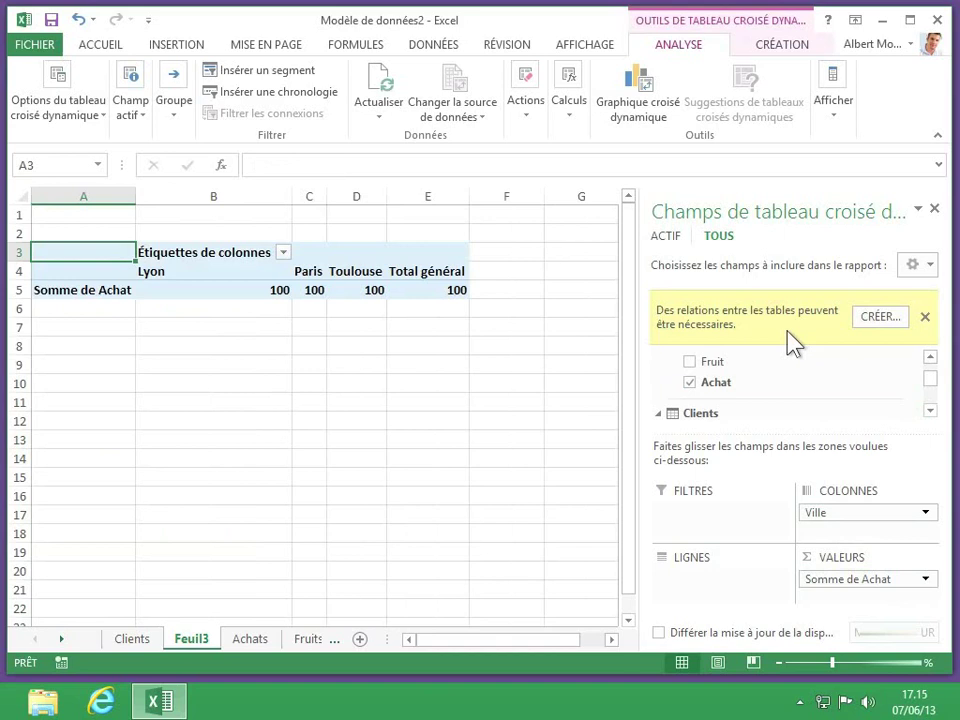
# Place the Fruits table's Catégorie field in the pivot table's rows
pyautogui.click(930, 411)
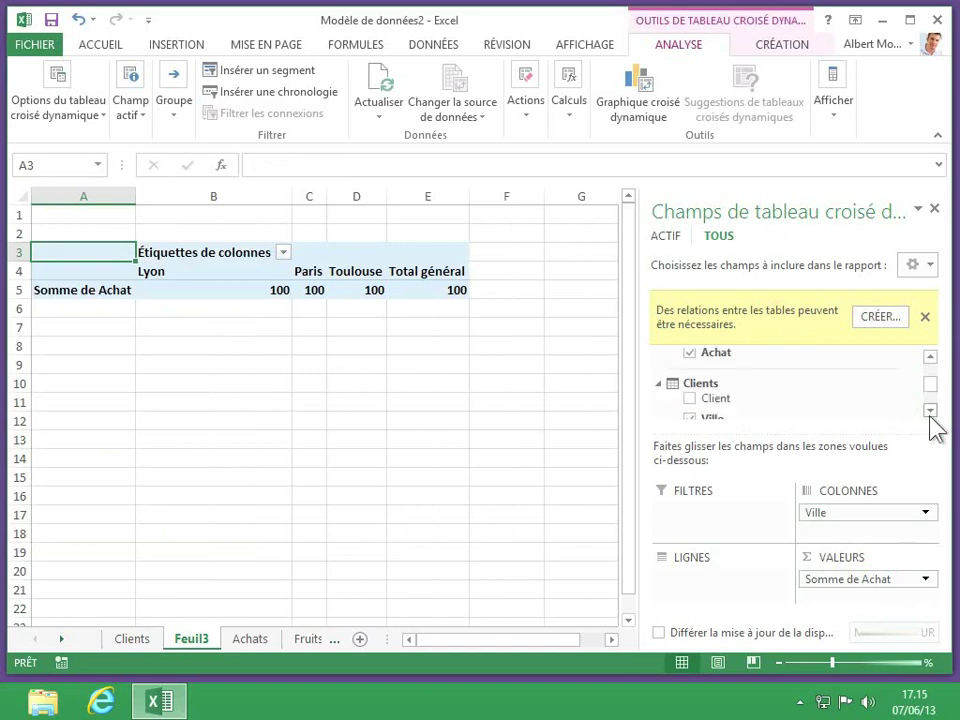
pyautogui.click(930, 411)
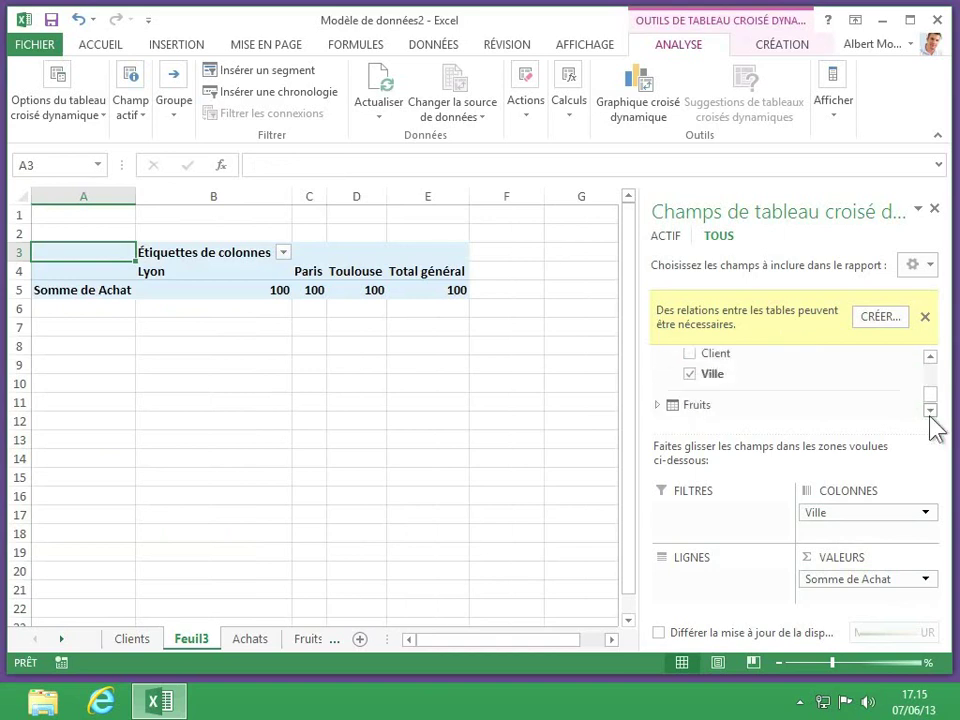
pyautogui.click(659, 398)
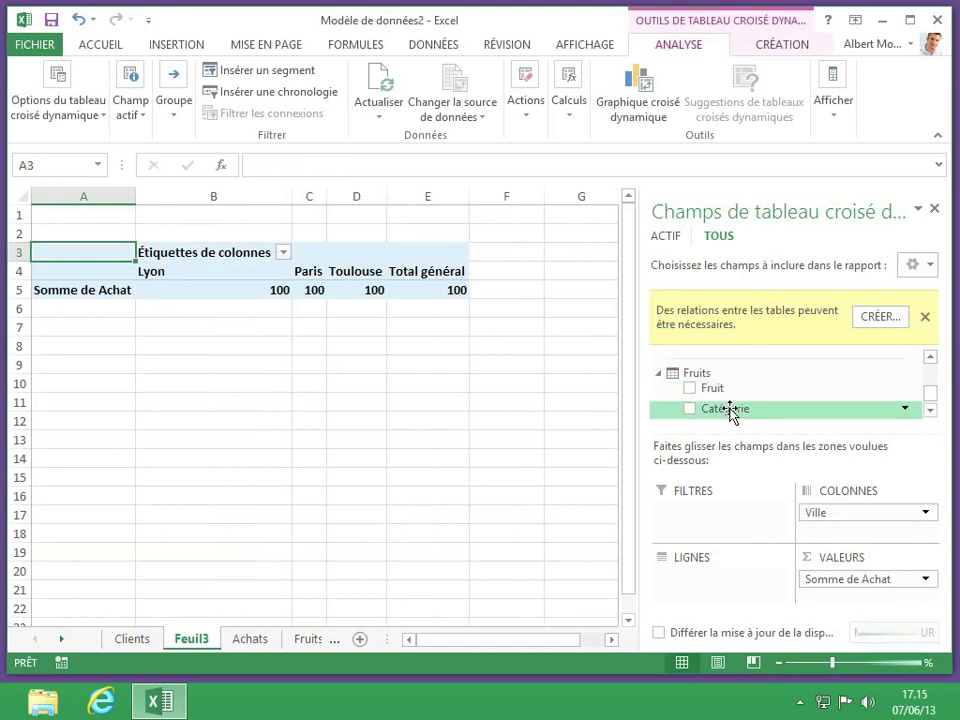
pyautogui.moveTo(728, 410); pyautogui.dragTo(706, 590)
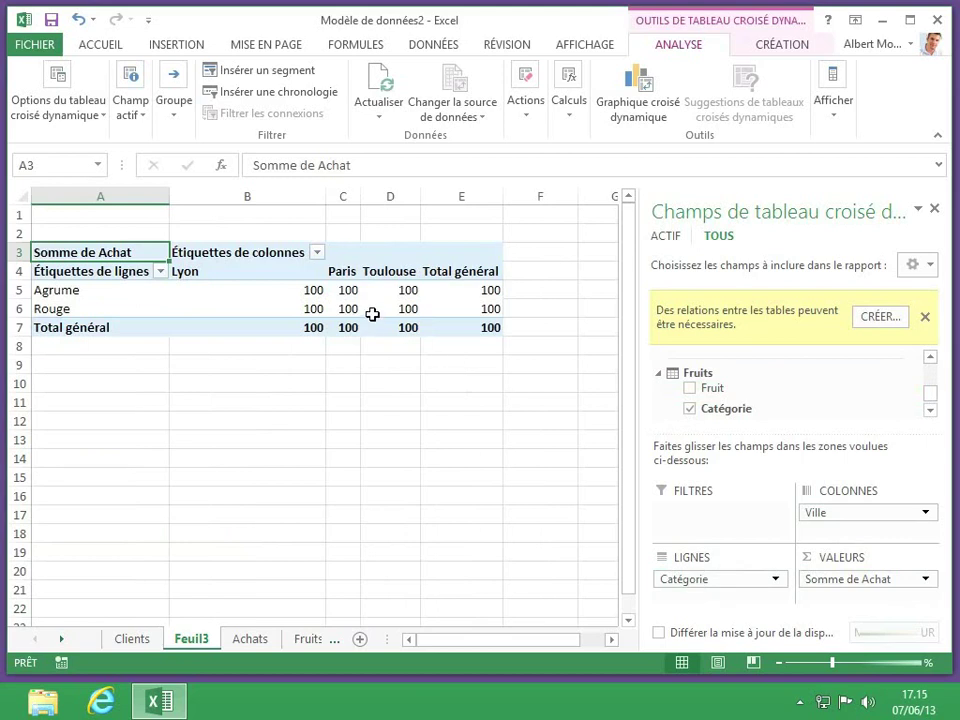
pyautogui.moveTo(371, 314)
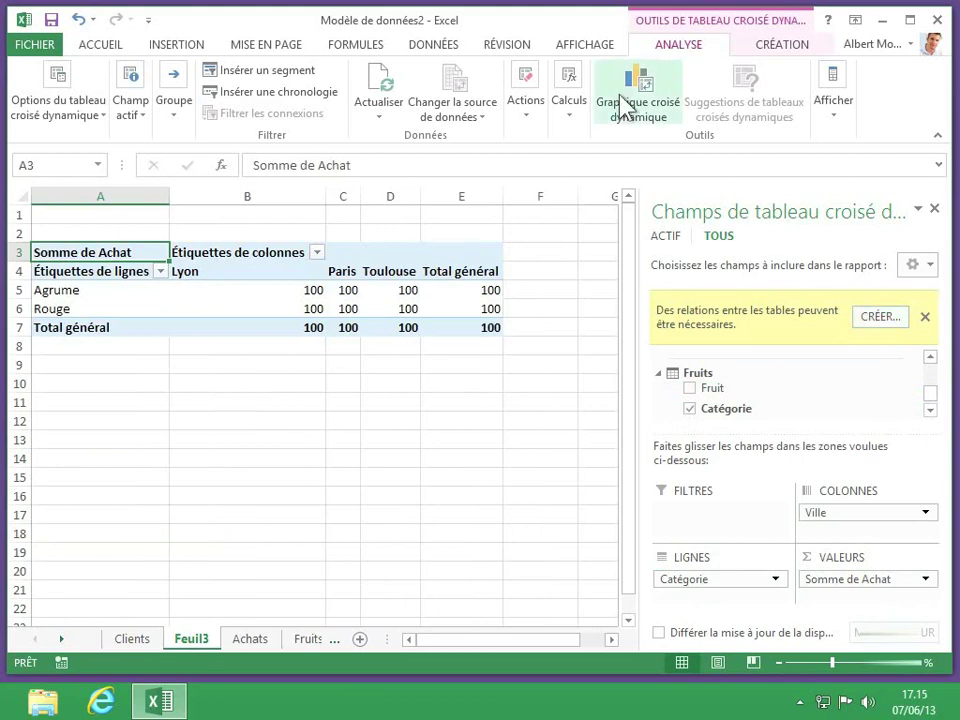
# Create a relationship from the Client column of Achats to the Client column of the related Clients table
pyautogui.click(568, 118)
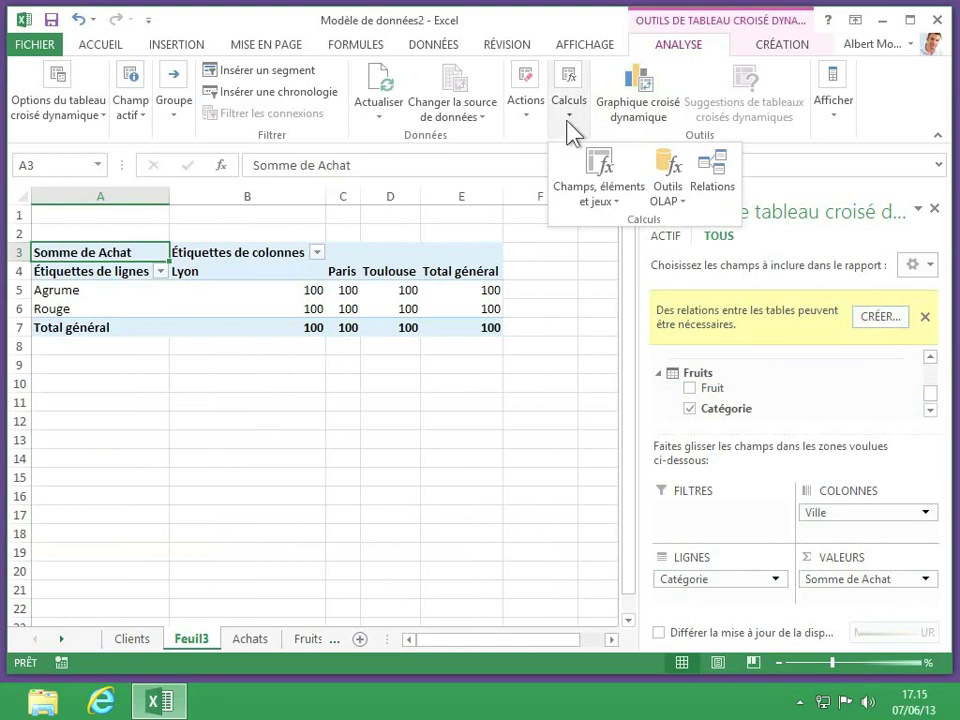
pyautogui.click(725, 187)
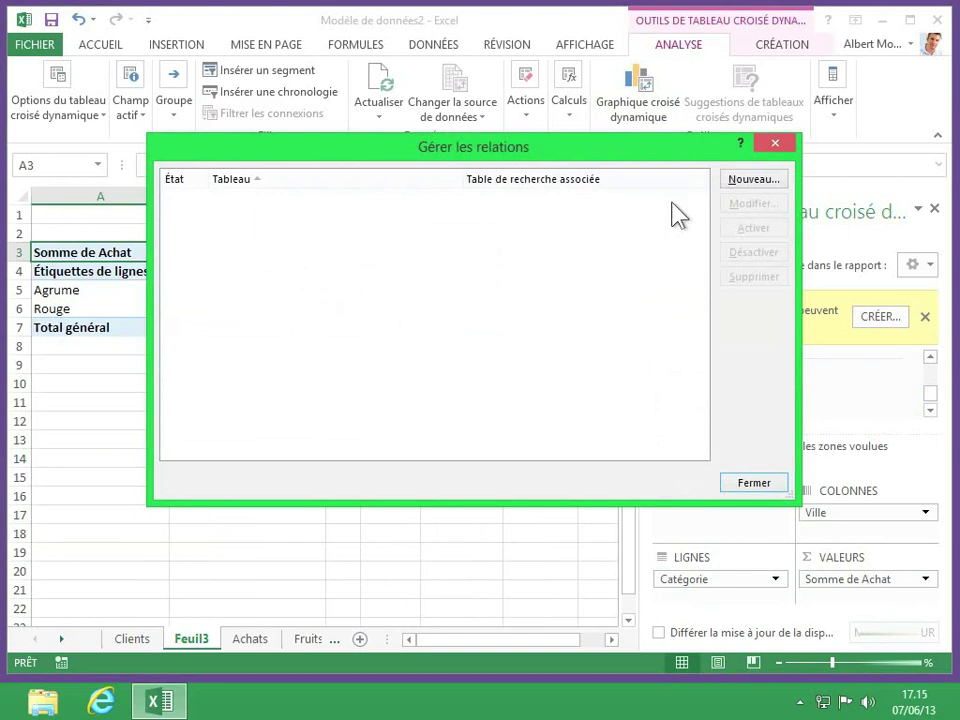
pyautogui.click(745, 181)
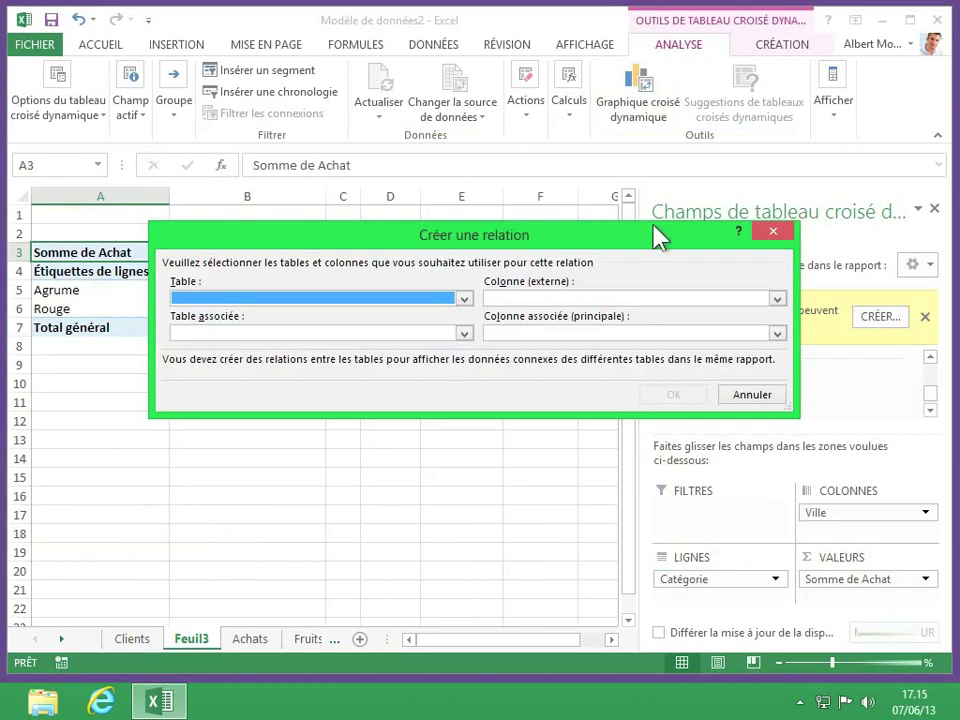
pyautogui.click(464, 299)
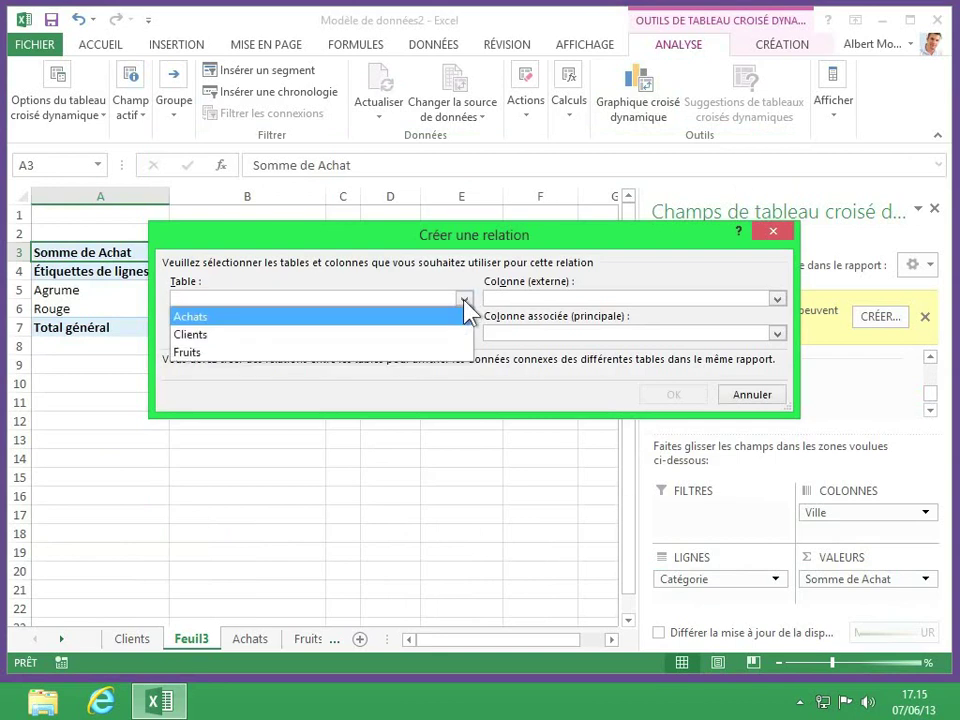
pyautogui.click(255, 318)
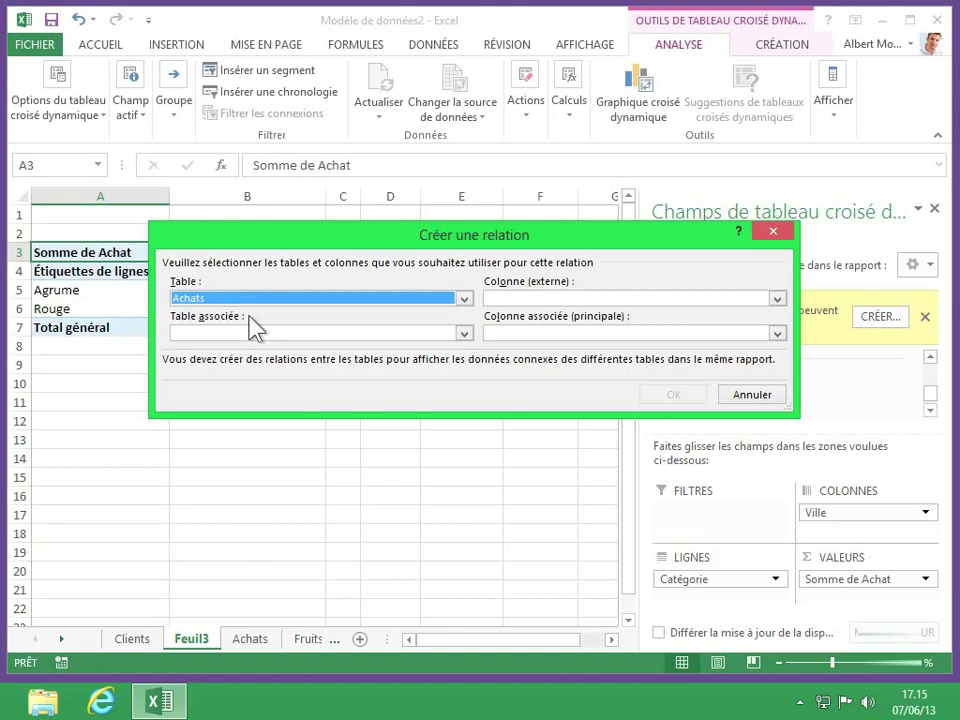
pyautogui.click(776, 298)
pyautogui.click(551, 334)
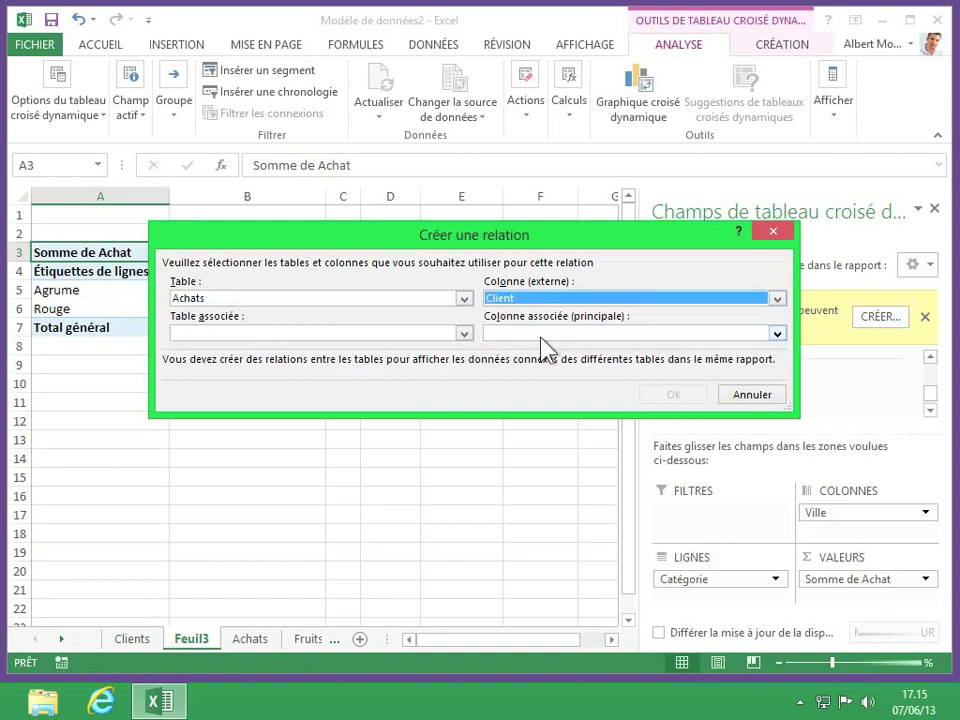
pyautogui.click(463, 332)
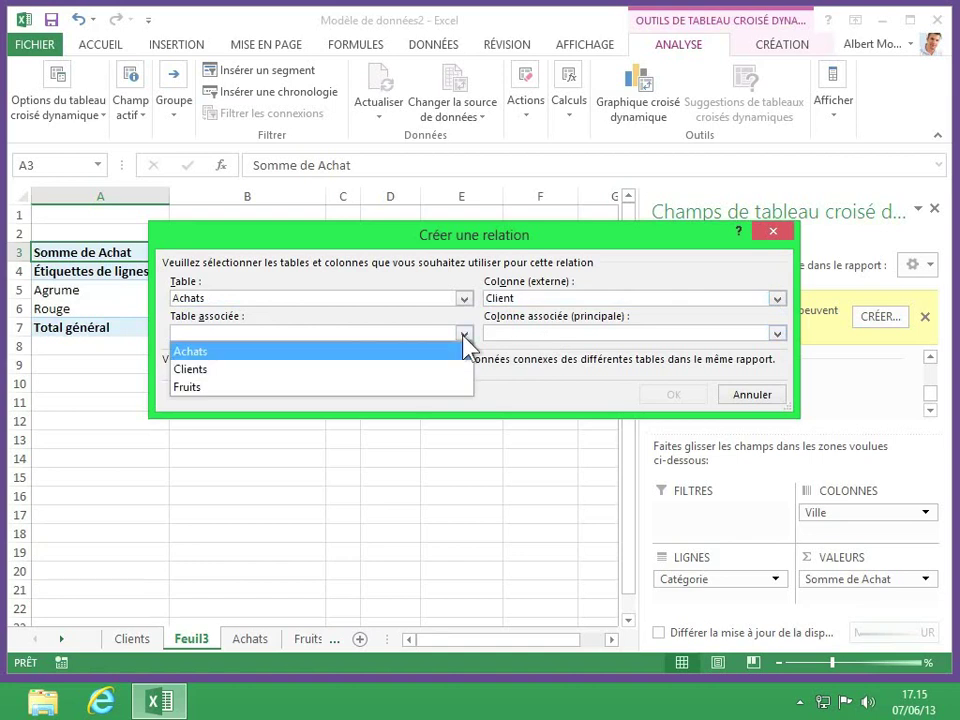
pyautogui.click(300, 367)
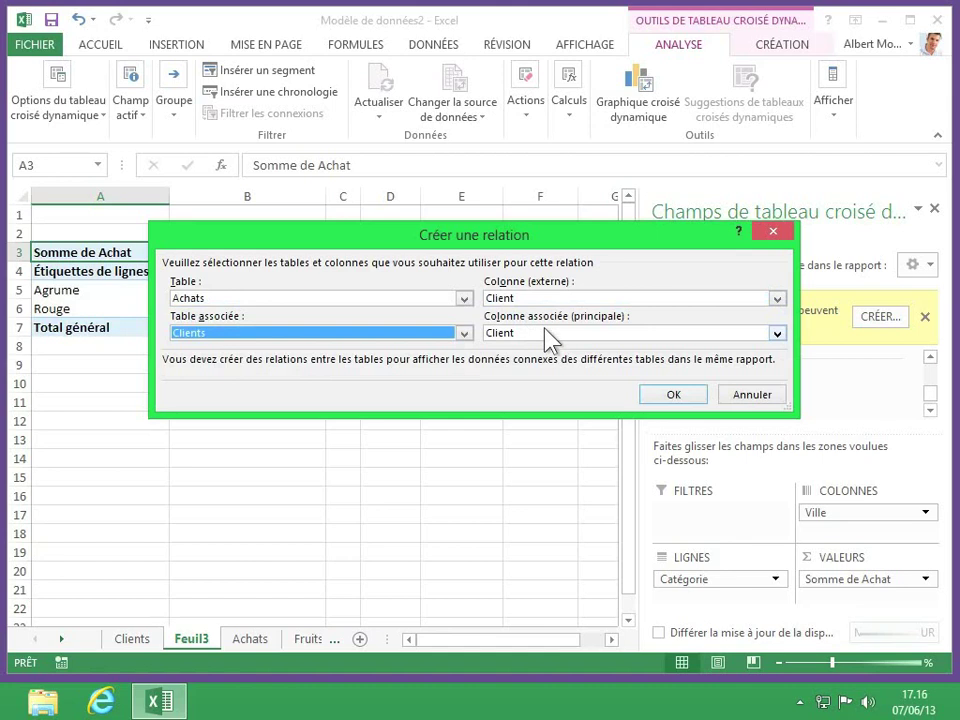
pyautogui.click(673, 395)
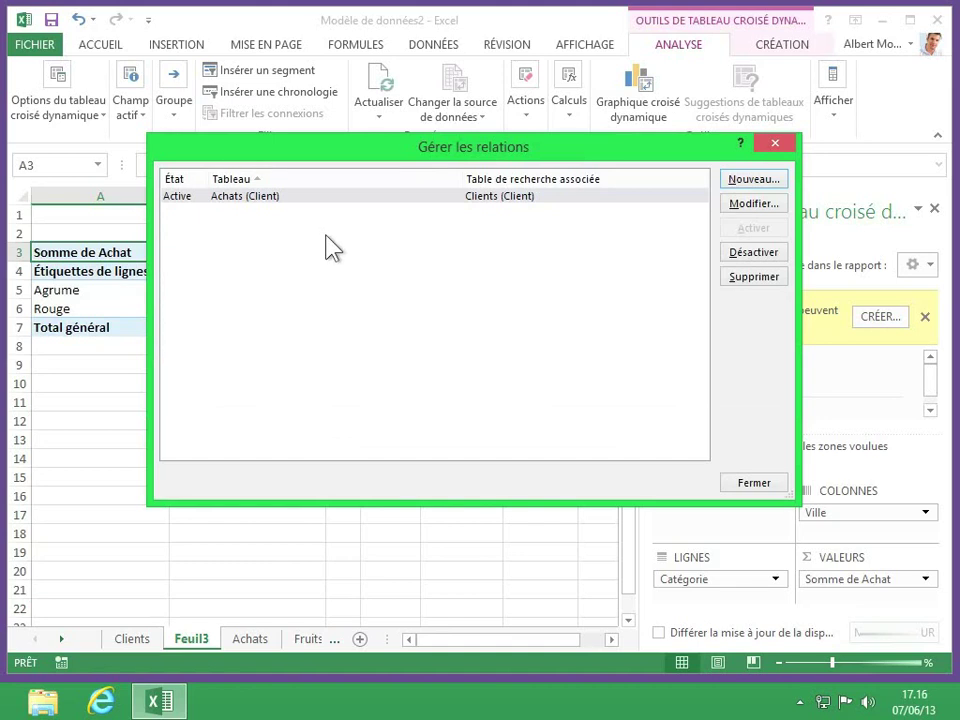
# Create a second relationship from the Fruit column of Achats to the Fruit column of Fruits, and close the relationship manager
pyautogui.click(747, 183)
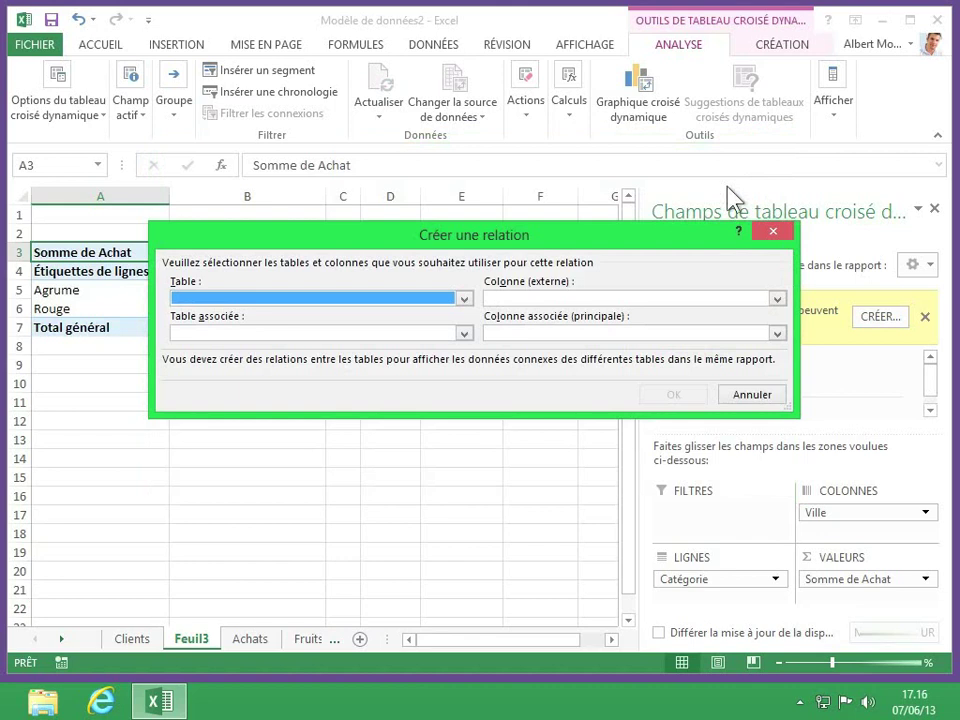
pyautogui.click(464, 299)
pyautogui.click(437, 317)
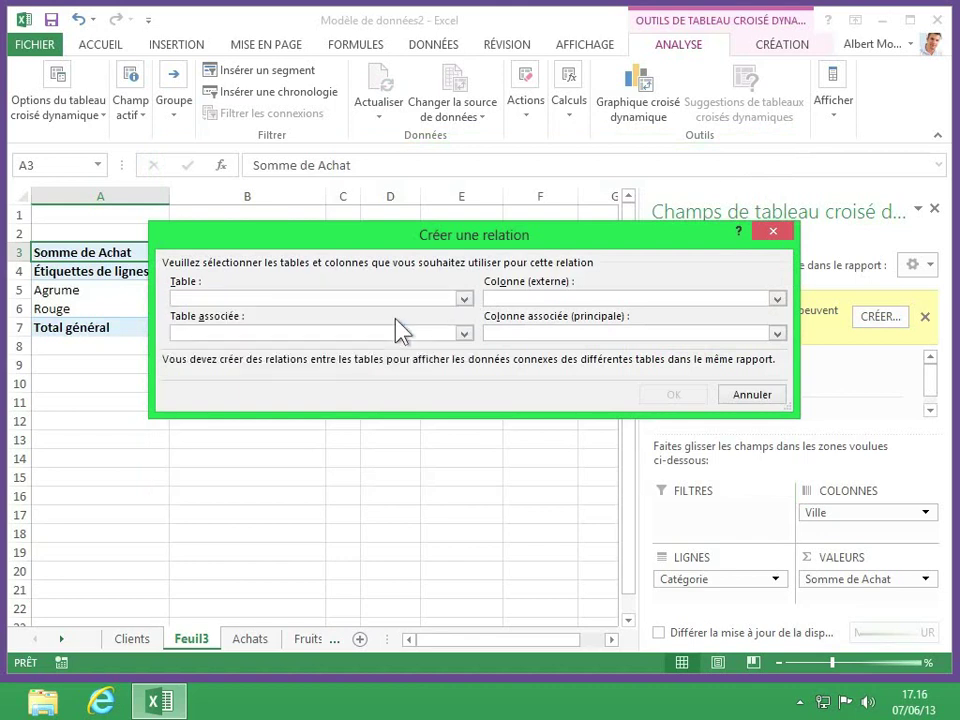
pyautogui.click(781, 299)
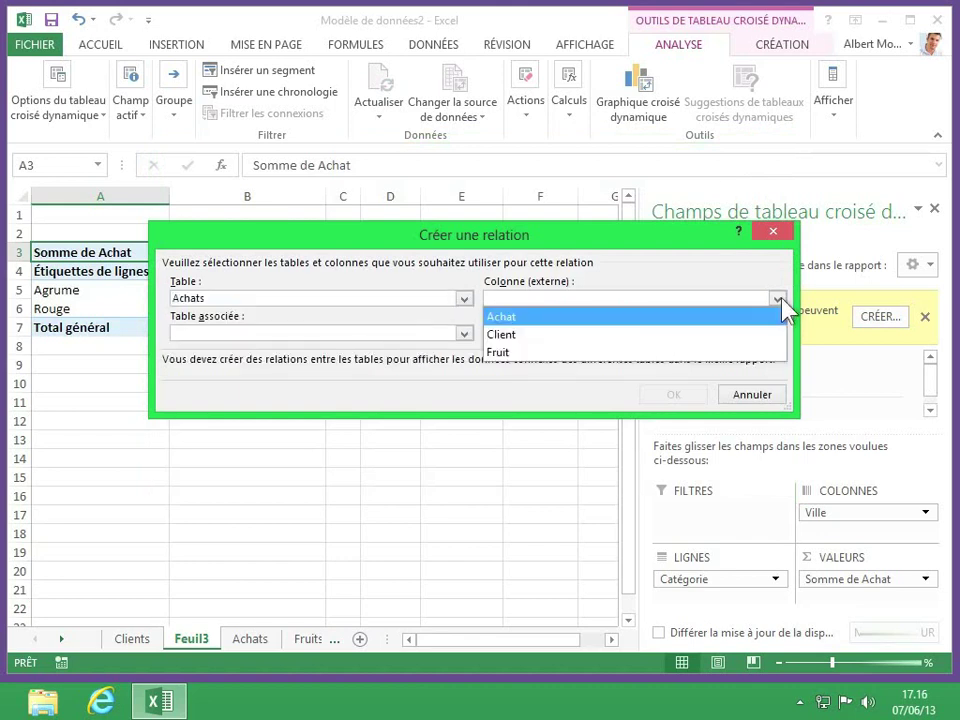
pyautogui.click(598, 349)
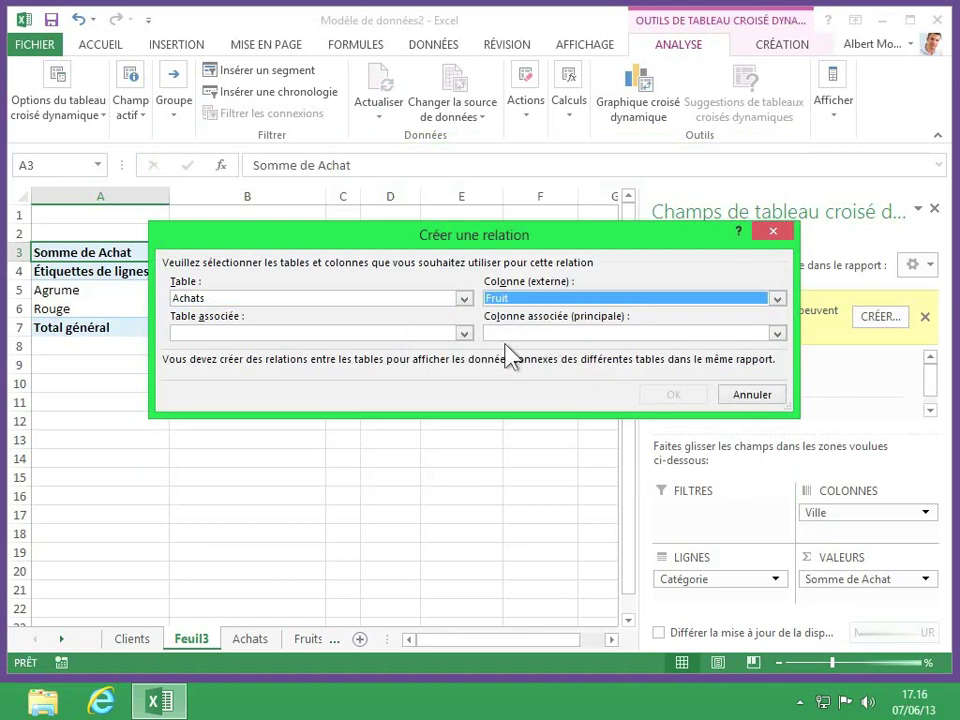
pyautogui.click(465, 334)
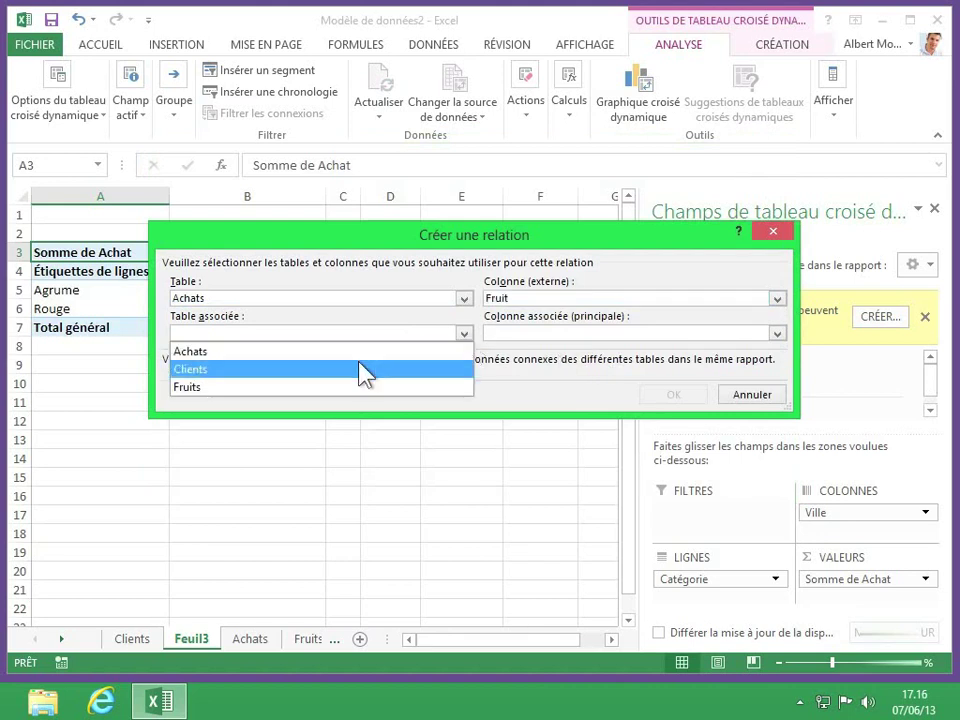
pyautogui.click(300, 387)
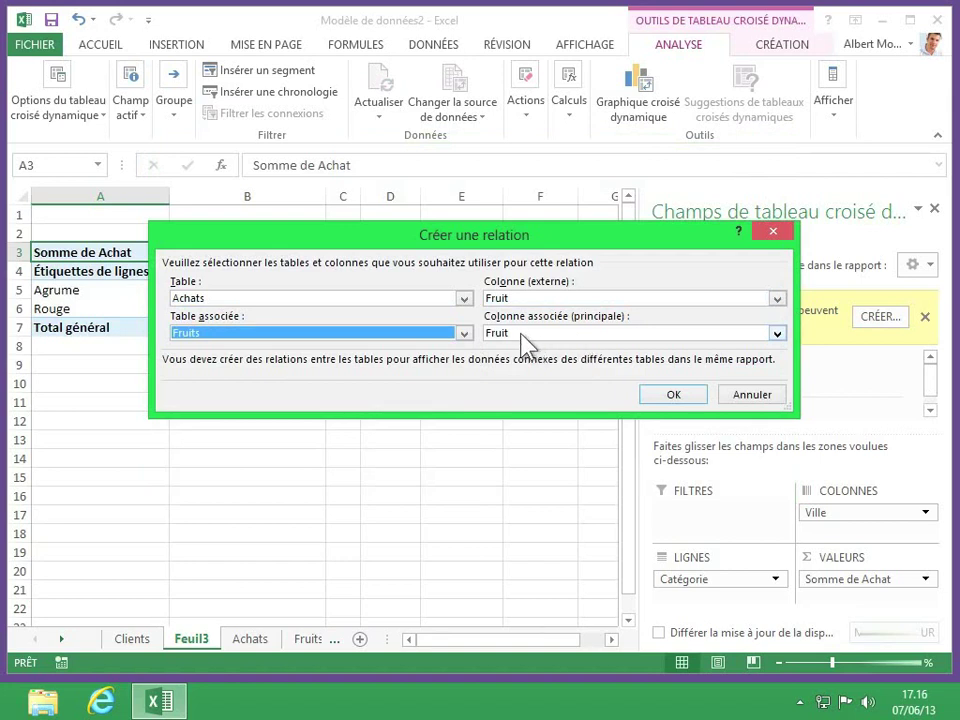
pyautogui.click(665, 397)
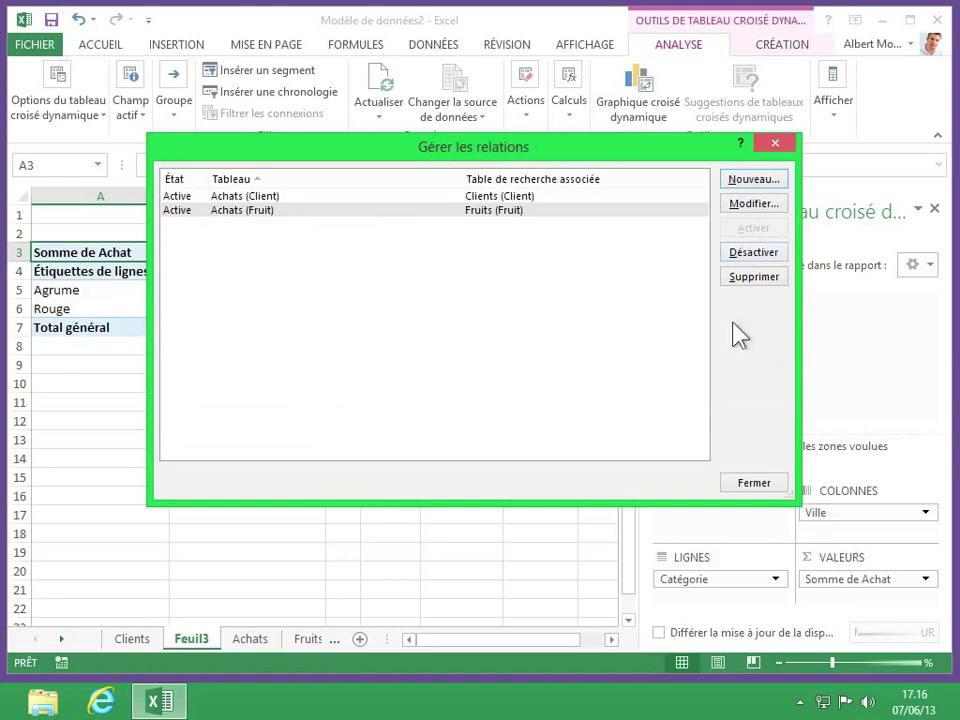
pyautogui.click(752, 484)
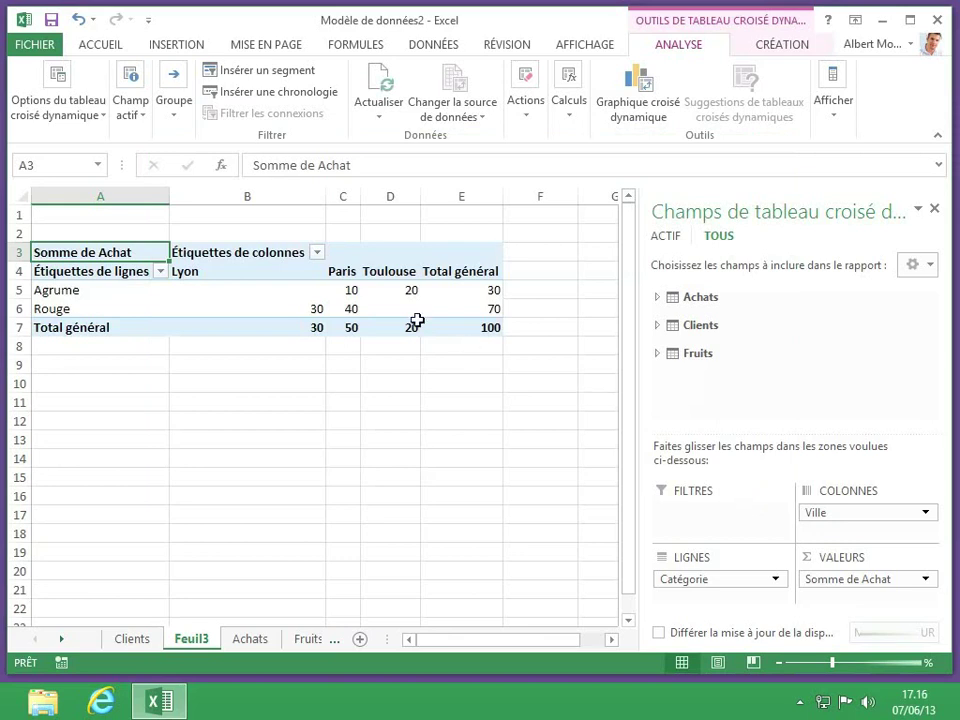
pyautogui.moveTo(399, 311)
pyautogui.moveTo(359, 307)
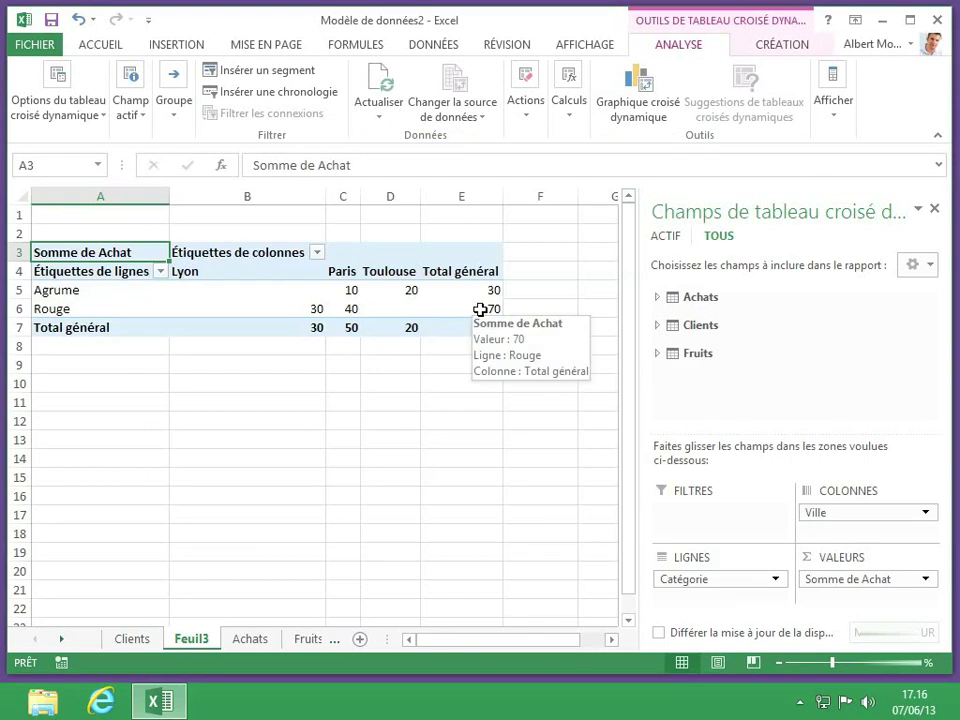